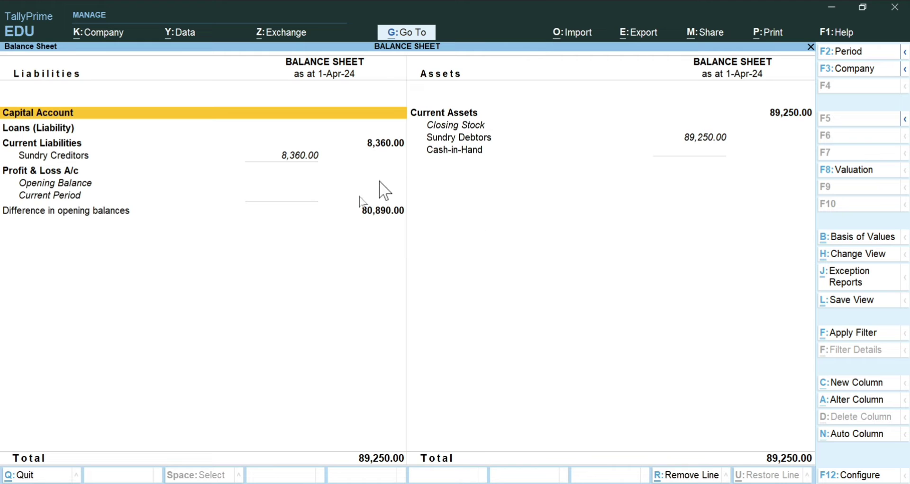
# Step: Switch to the PDF and review the closing balances of the receivable and payable parties and the capital opening balance
pyautogui.hotkey('alt', 'Tab')
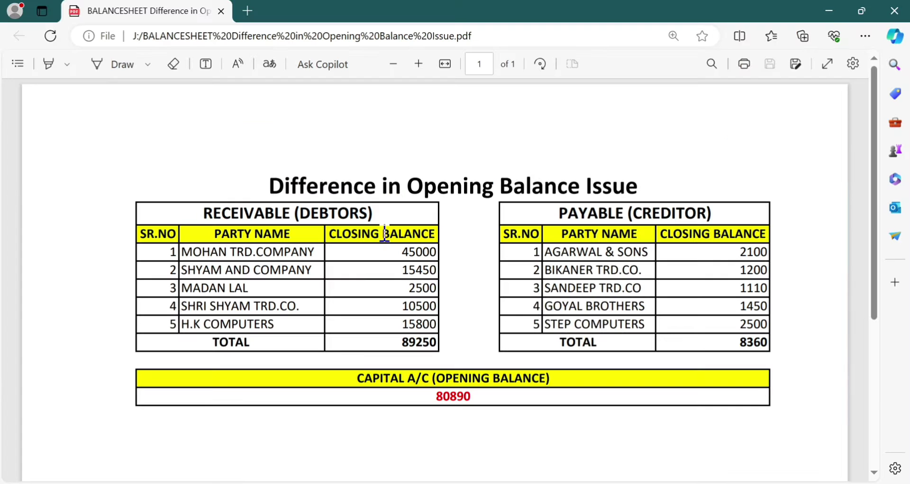
pyautogui.scroll(-3, 331, 258)
pyautogui.scroll(2, 235, 158)
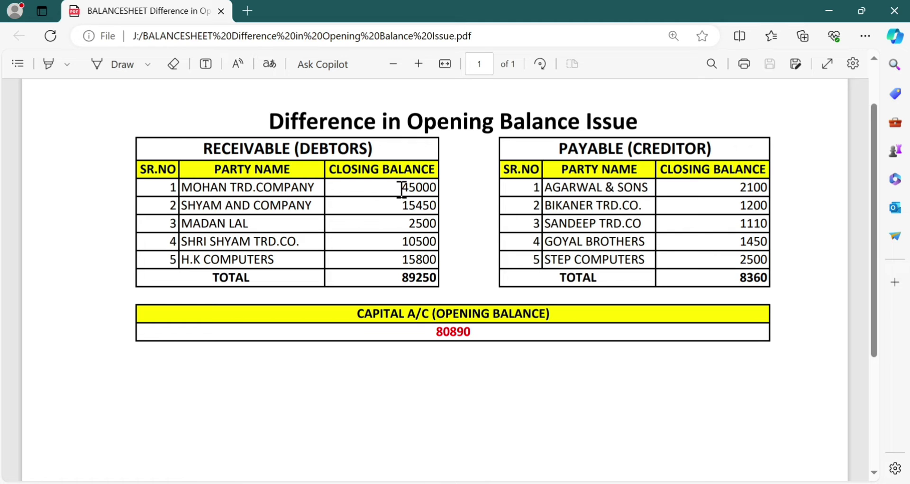
pyautogui.moveTo(401, 188); pyautogui.dragTo(408, 275)
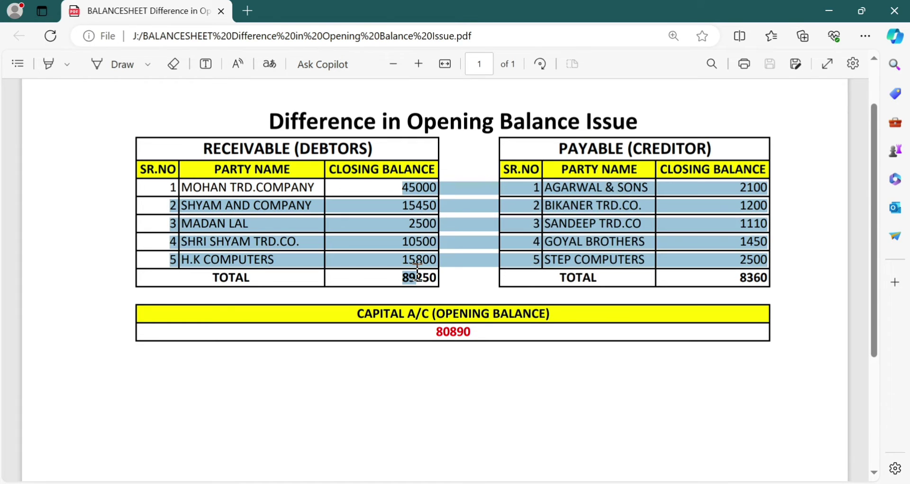
pyautogui.click(398, 250)
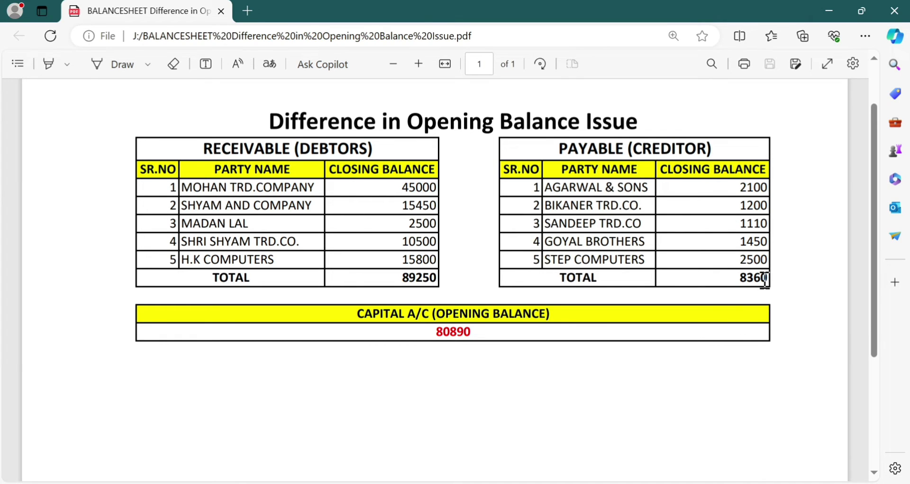
# Step: Switch back to TallyPrime, leave the Balance Sheet and open the list of ledgers for alteration
pyautogui.hotkey('alt', 'Tab')
pyautogui.press('Escape')
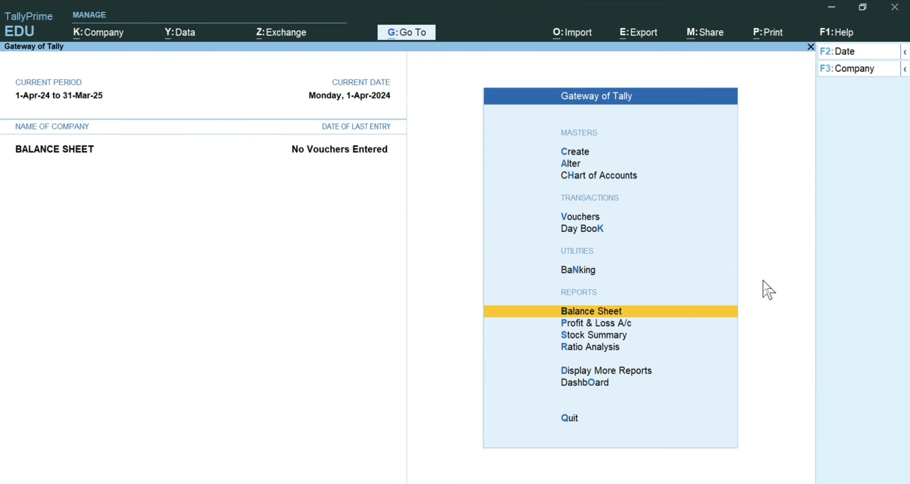
pyautogui.press('Up')
pyautogui.press('Up')
pyautogui.press('Up')
pyautogui.press('Up')
pyautogui.press('Up')
pyautogui.press('Return')
pyautogui.press('Down')
pyautogui.press('Down')
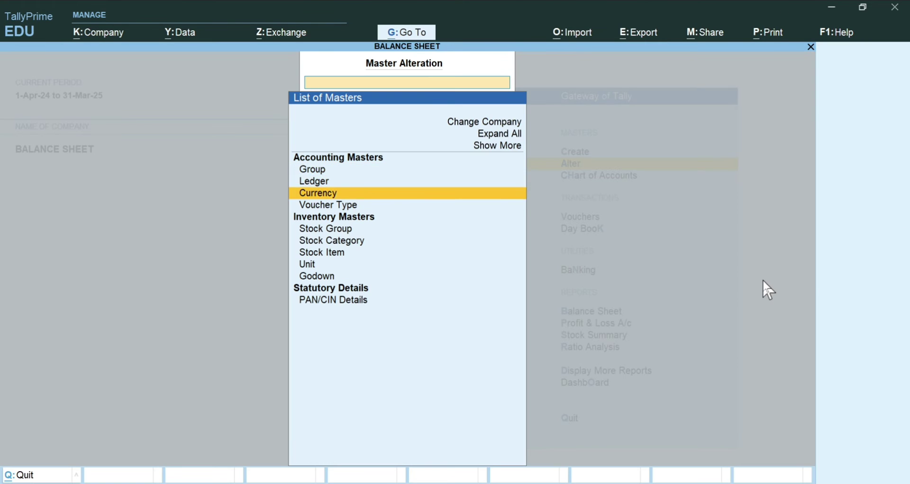
pyautogui.press('Up')
pyautogui.press('Return')
# Step: Check the first debtor in the PDF and open the MOHAN TRD.COMPANY ledger for alteration
pyautogui.hotkey('alt', 'Tab')
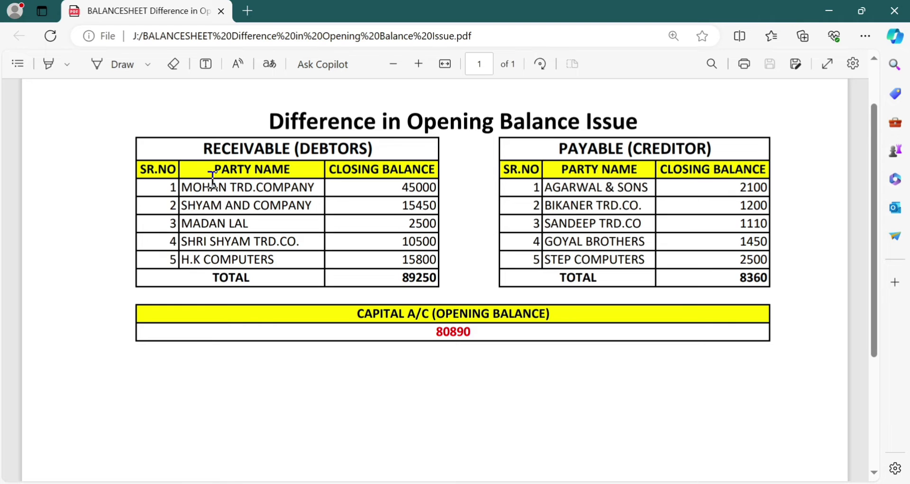
pyautogui.hotkey('alt', 'Tab')
pyautogui.write('m')
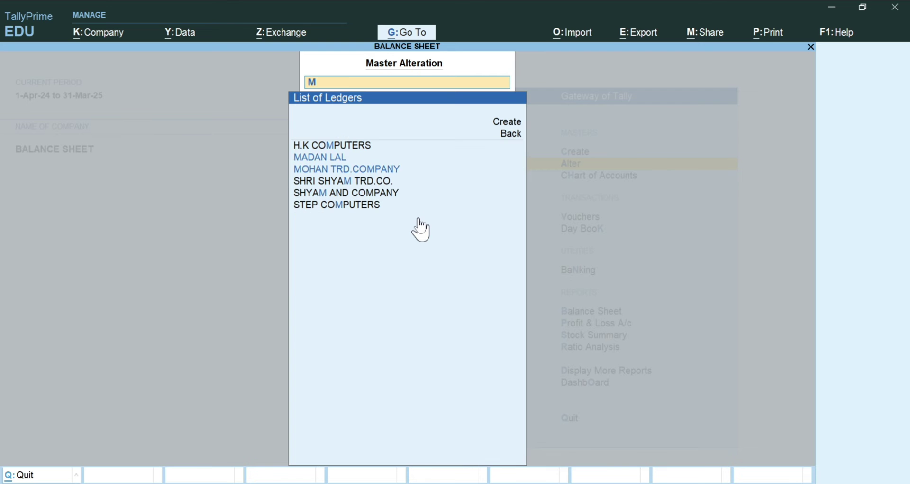
pyautogui.press('Down')
pyautogui.press('Down')
pyautogui.press('Return')
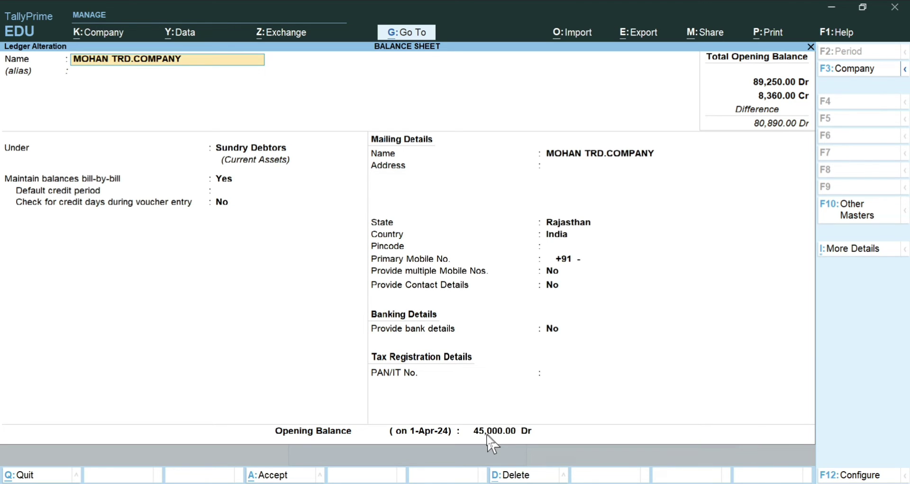
# Step: Review the opening balance and bill-wise breakup of MOHAN TRD.COMPANY and accept the ledger with its existing values
pyautogui.click(522, 431)
pyautogui.press('Return')
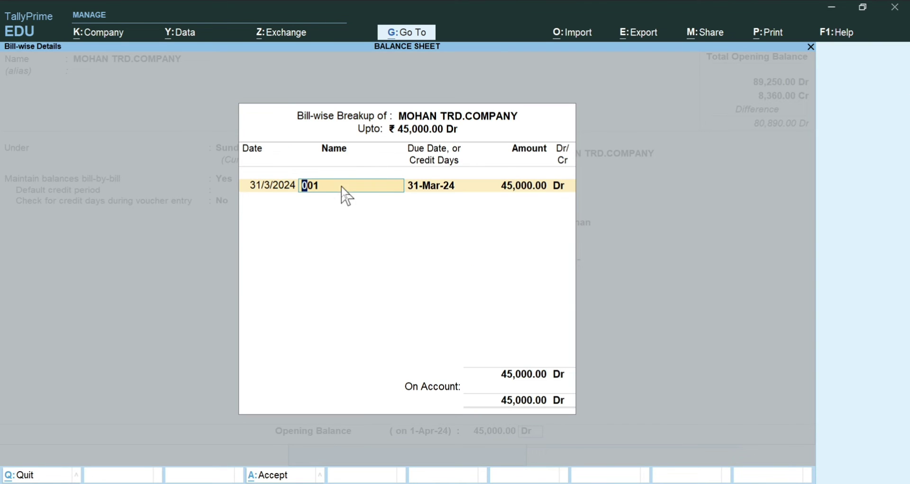
pyautogui.press('Return')
pyautogui.press('Return')
pyautogui.press('Return')
pyautogui.press('Return')
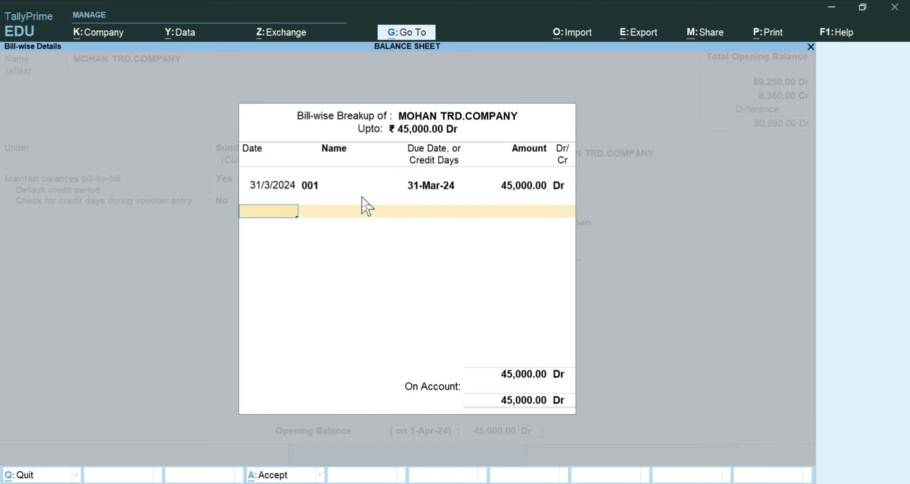
pyautogui.press('Return')
pyautogui.press('Return')
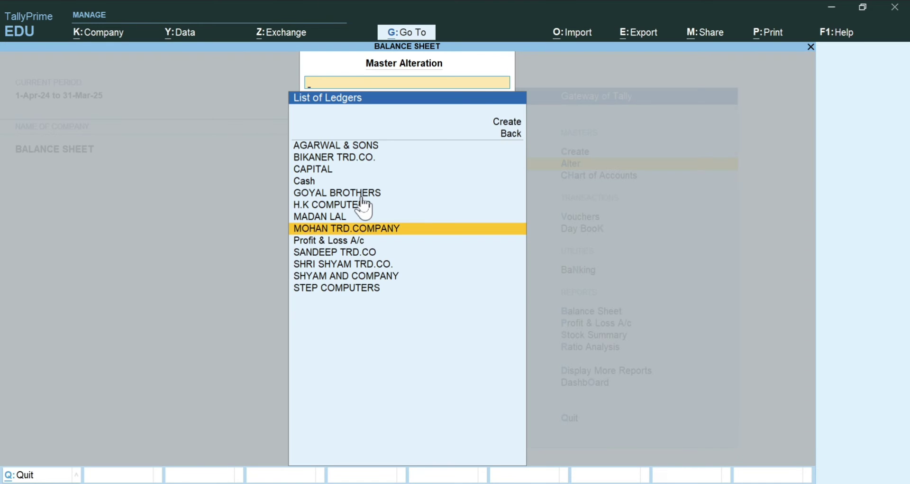
# Step: Open the SANDEEP TRD.CO ledger, check its opening balance and balance type, and accept it
pyautogui.press('Down')
pyautogui.press('Down')
pyautogui.press('Return')
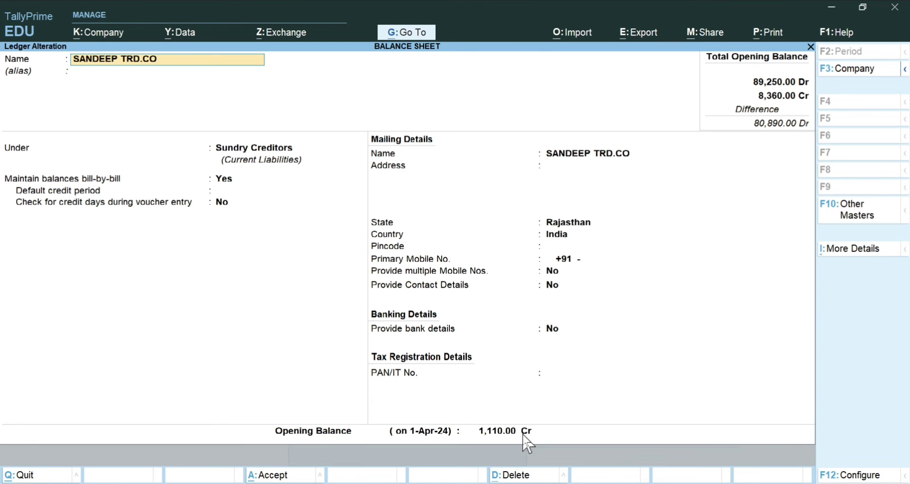
pyautogui.hotkey('ctrl', 'a')
# Step: Open the SHYAM AND COMPANY ledger, check its opening balance and close it
pyautogui.press('Down')
pyautogui.press('Down')
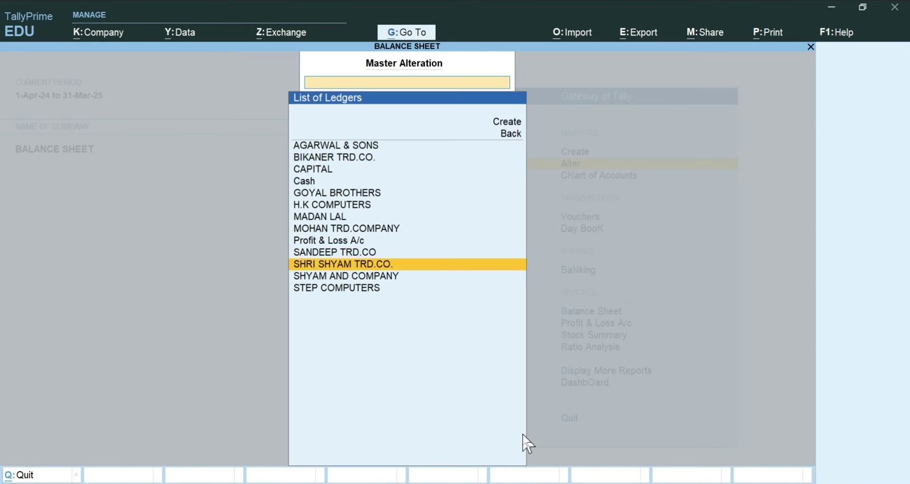
pyautogui.press('Return')
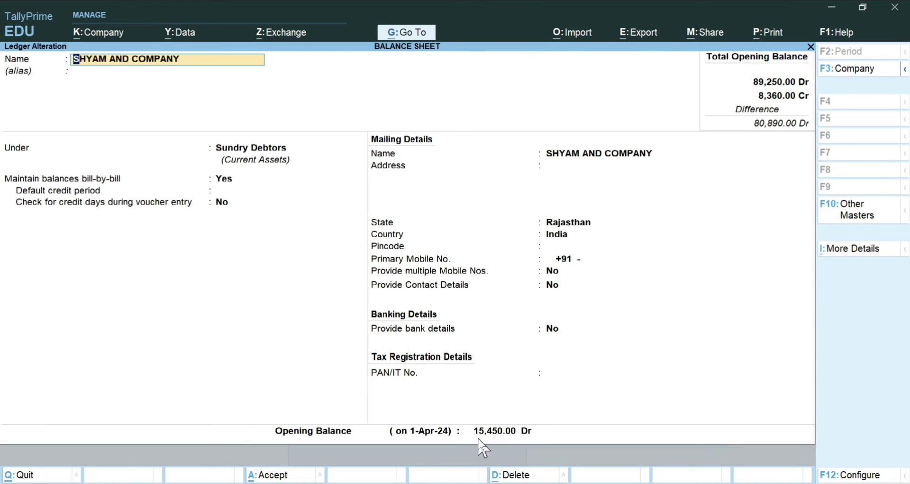
pyautogui.press('Escape')
# Step: Switch to the PDF and compare the listed debtor and creditor closing balances with the ledgers
pyautogui.hotkey('alt', 'Tab')
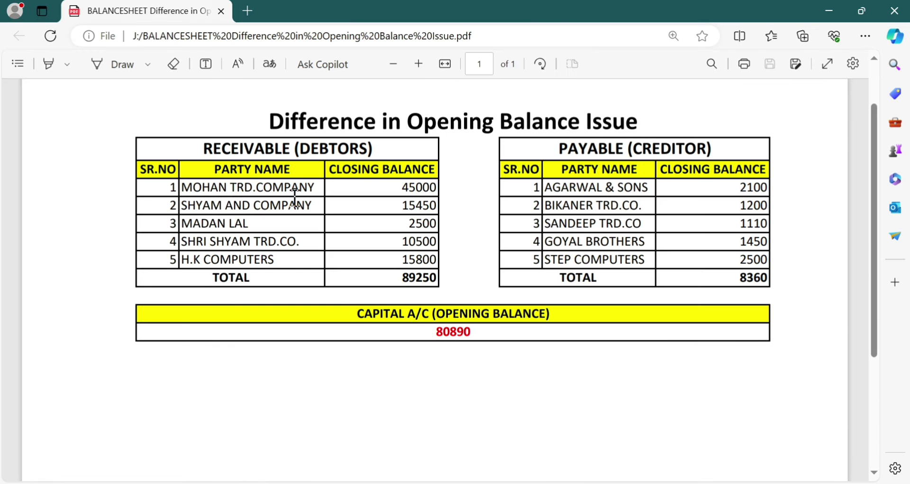
pyautogui.moveTo(417, 188); pyautogui.dragTo(425, 278)
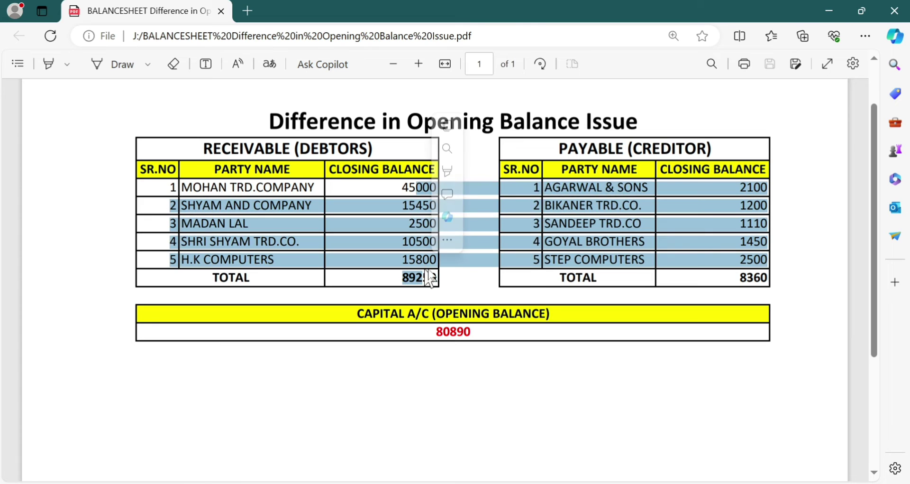
pyautogui.click(636, 273)
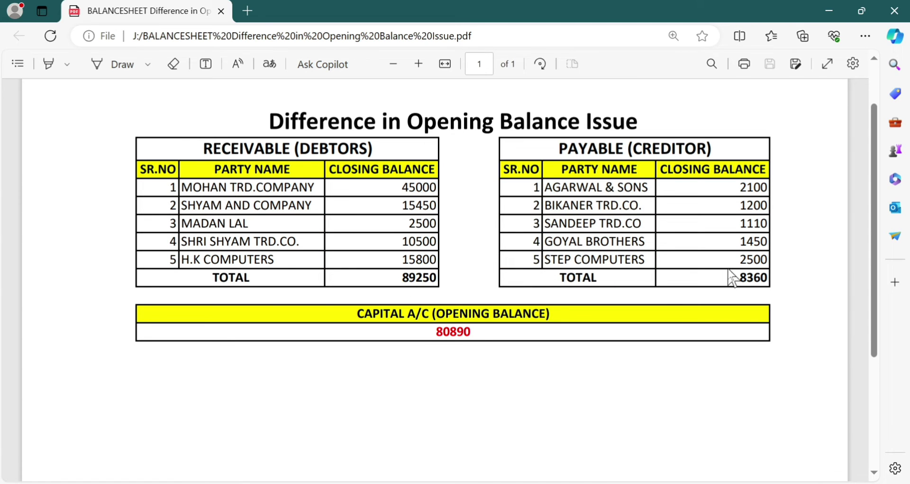
# Step: Return to the Gateway of Tally and open the Balance Sheet to examine the difference in opening balances
pyautogui.hotkey('alt', 'Tab')
pyautogui.press('Escape')
pyautogui.press('Escape')
pyautogui.press('Escape')
pyautogui.press('Escape')
pyautogui.press('Escape')
pyautogui.press('Escape')
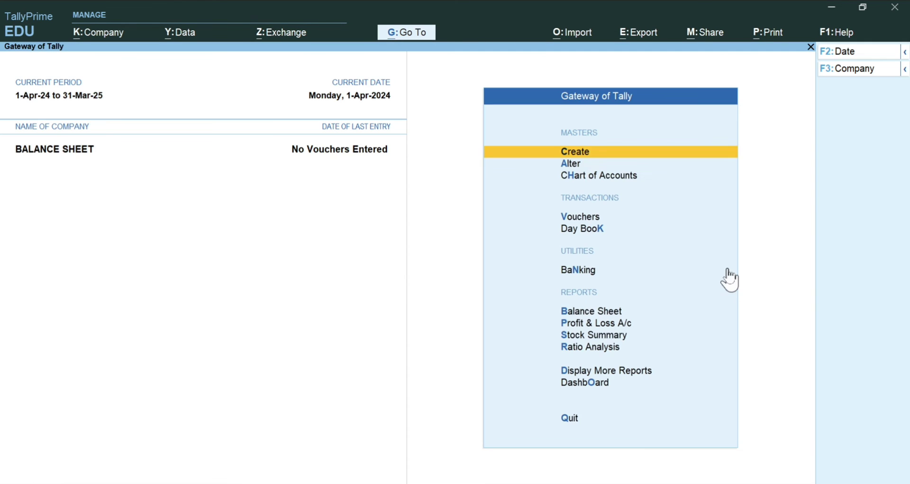
pyautogui.press('b')
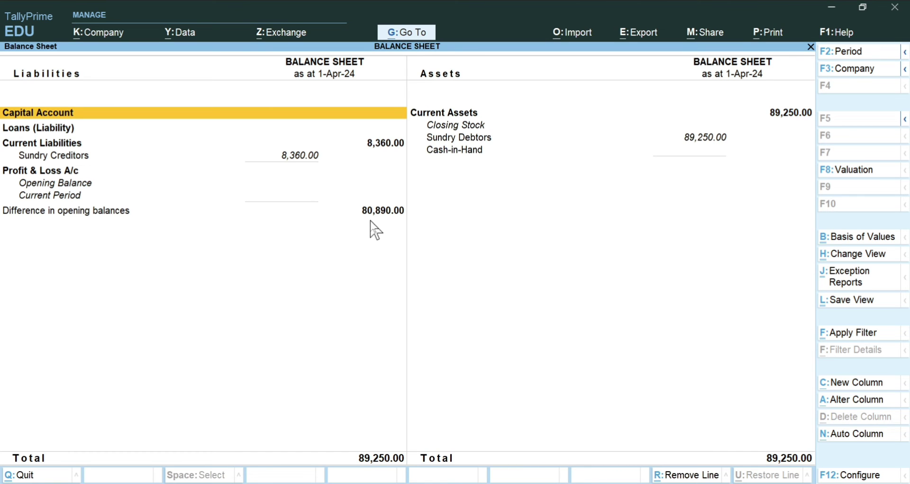
# Step: Close the Balance Sheet and open the list of masters for alteration
pyautogui.press('Escape')
pyautogui.press('Escape')
pyautogui.press('n')
pyautogui.press('Return')
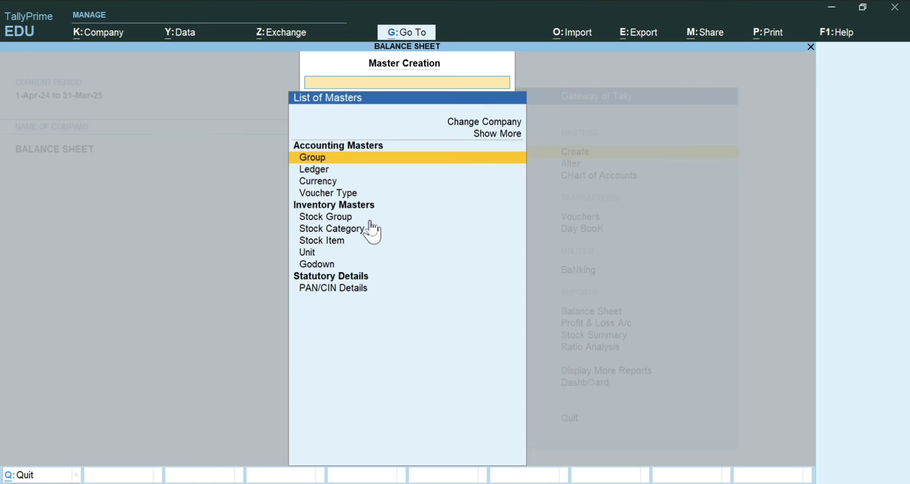
pyautogui.press('Escape')
pyautogui.press('Down')
pyautogui.press('Return')
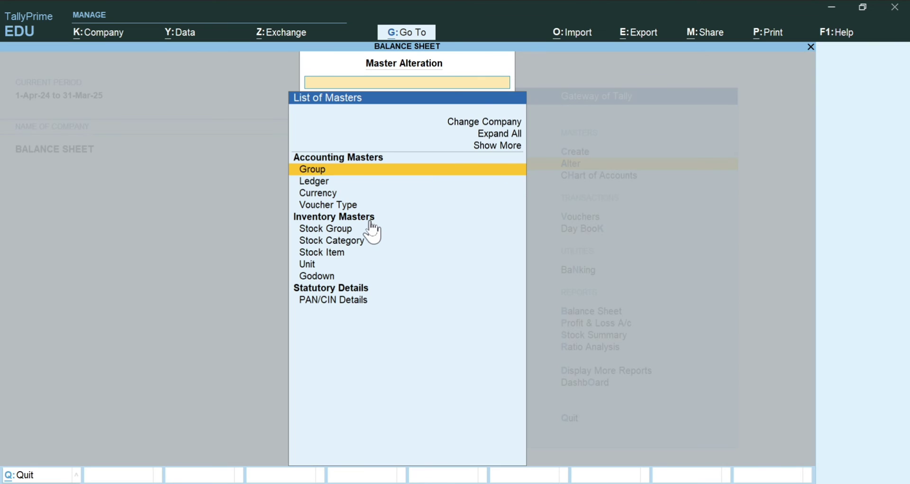
pyautogui.press('Down')
pyautogui.press('Return')
pyautogui.press('Escape')
pyautogui.press('Up')
pyautogui.press('Return')
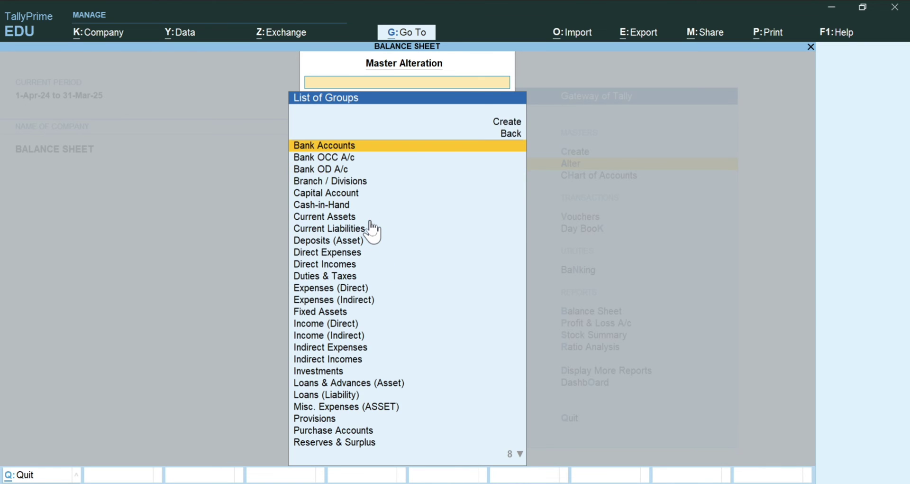
pyautogui.press('Escape')
# Step: Open the CAPITAL ledger for alteration
pyautogui.press('Down')
pyautogui.press('Return')
pyautogui.press('Down')
pyautogui.press('Down')
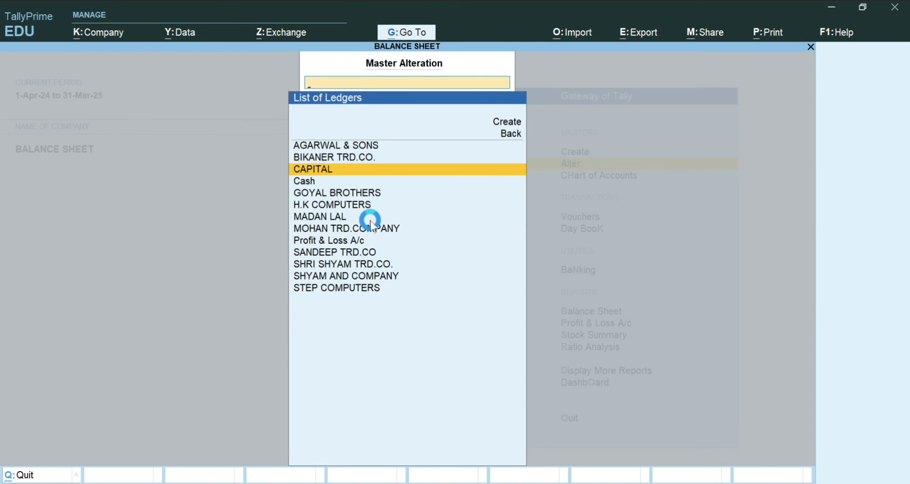
pyautogui.press('Return')
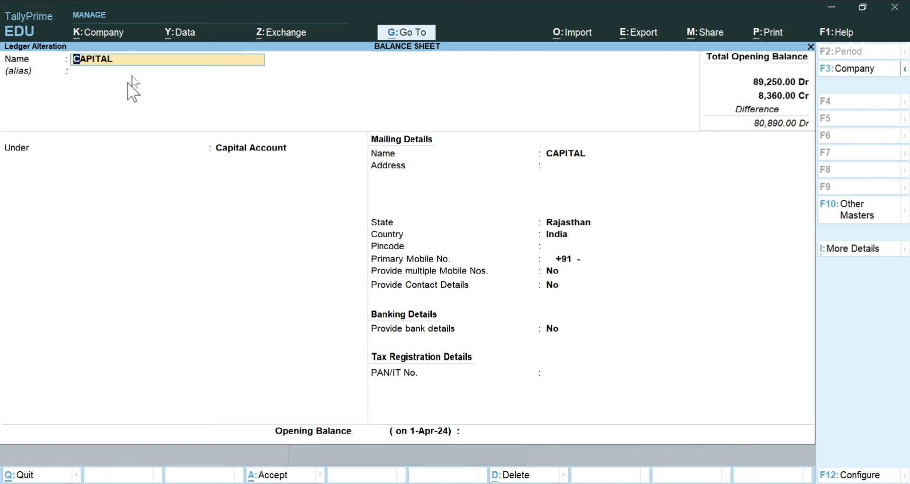
# Step: Set the CAPITAL ledger's opening balance to 80,890 Cr, the capital amount given in the PDF, and save the ledger
pyautogui.click(471, 435)
pyautogui.hotkey('alt', 'Tab')
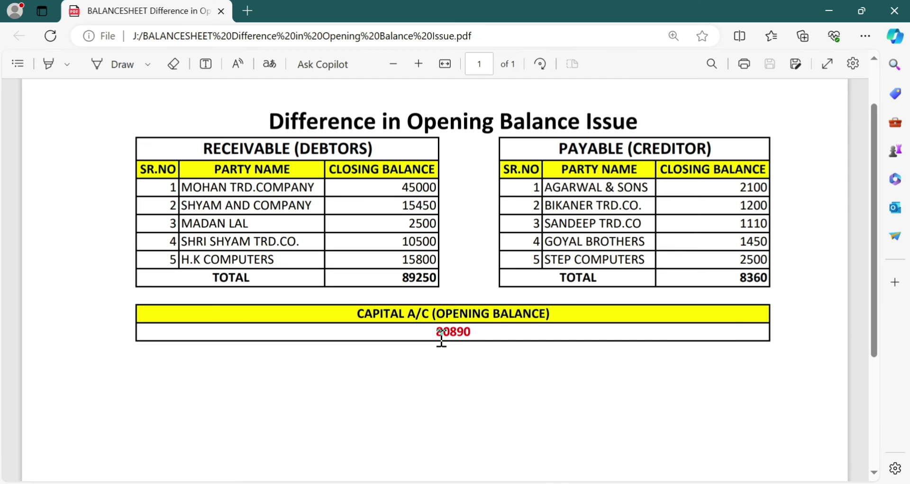
pyautogui.hotkey('alt', 'Tab')
pyautogui.write('80,890')
pyautogui.press('Return')
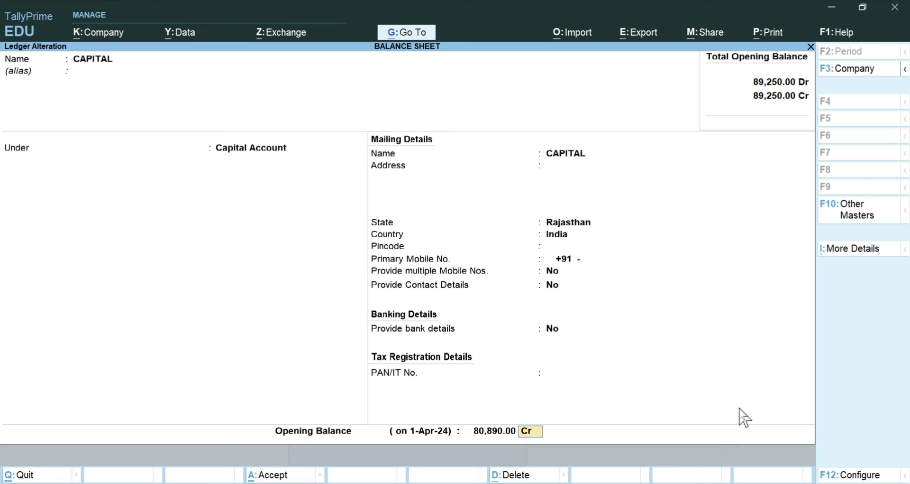
pyautogui.press('Return')
pyautogui.press('Return')
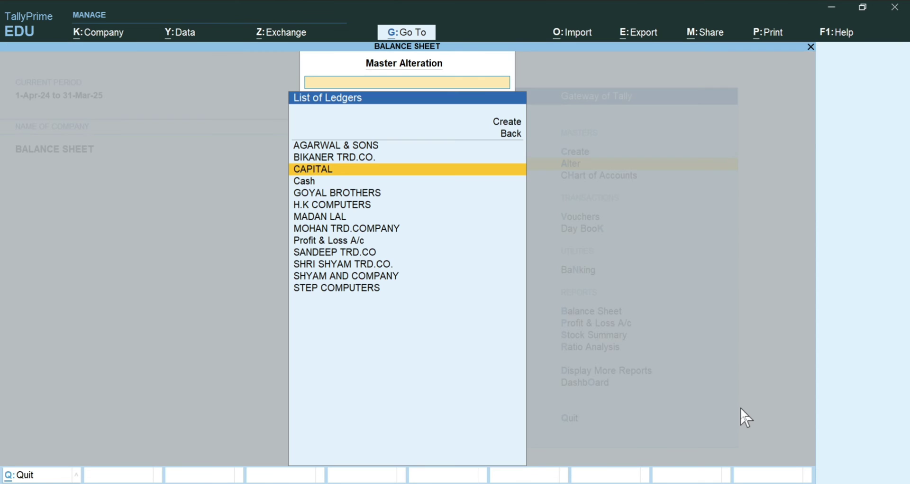
# Step: Return to the Gateway of Tally, open the Balance Sheet and expand it to the detailed view
pyautogui.press('Escape')
pyautogui.press('Escape')
pyautogui.press('Escape')
pyautogui.press('Escape')
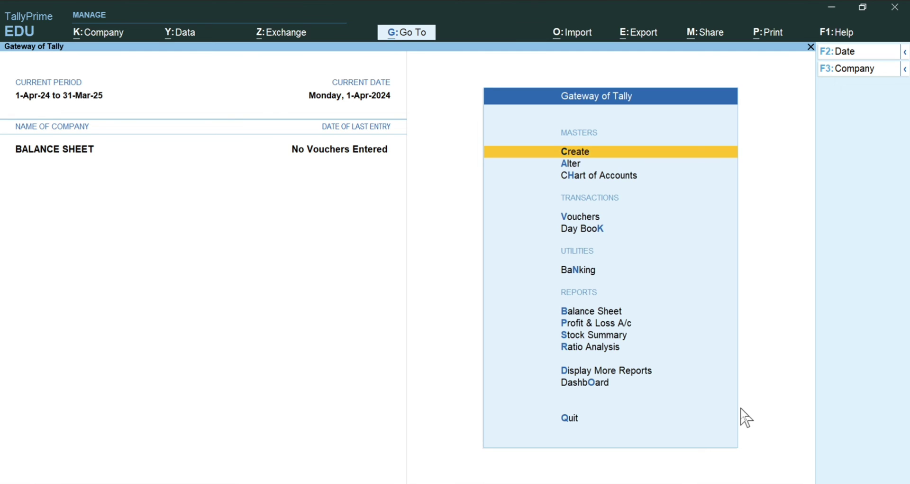
pyautogui.press('Down')
pyautogui.press('Down')
pyautogui.press('Down')
pyautogui.press('Return')
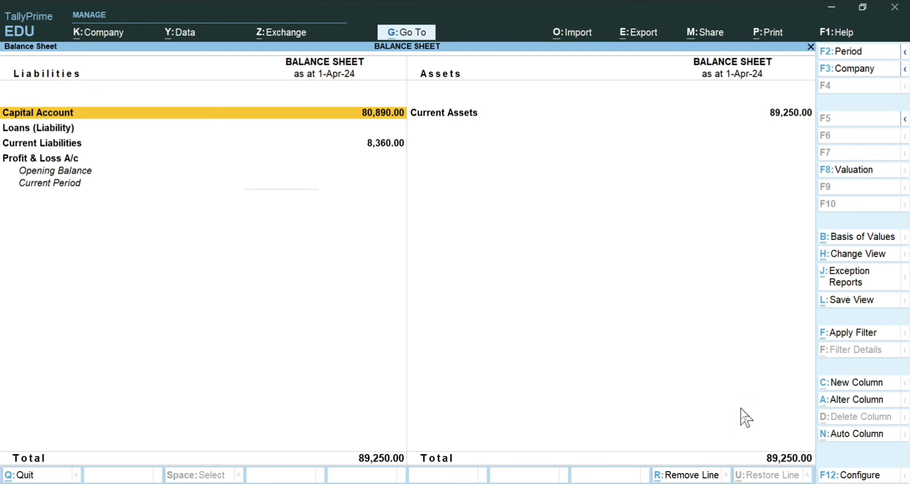
pyautogui.hotkey('alt', 'F5')
pyautogui.press('Down')
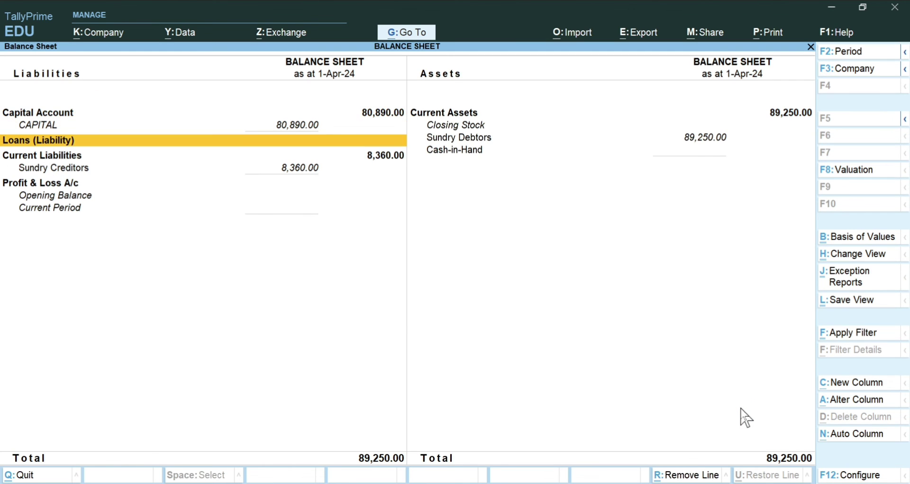